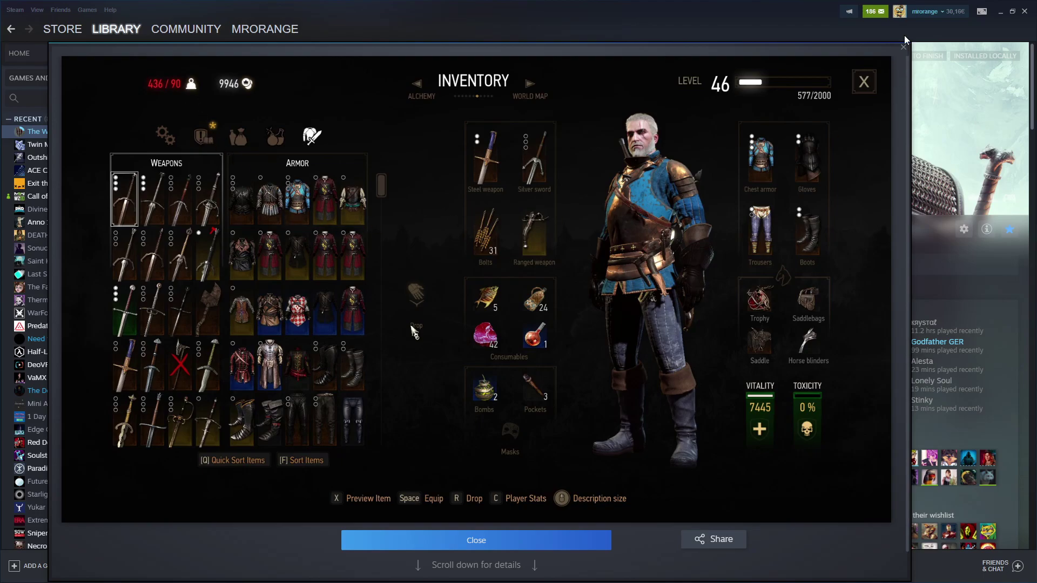
Close the screenshot viewer to return to The Witcher 3 library page.
click(903, 49)
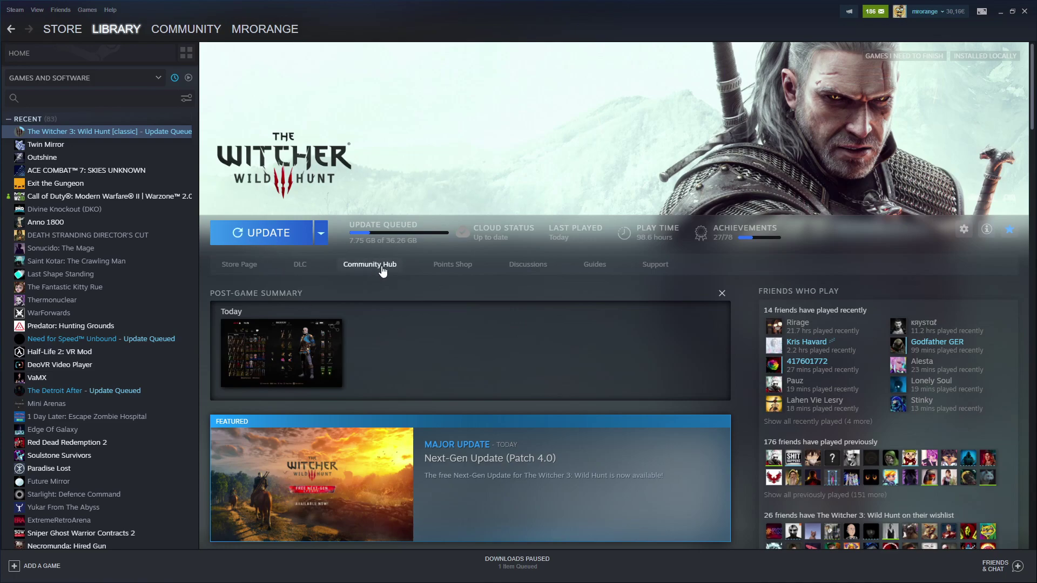
Open Properties from The Witcher 3's right-click menu in the library.
right_click(147, 133)
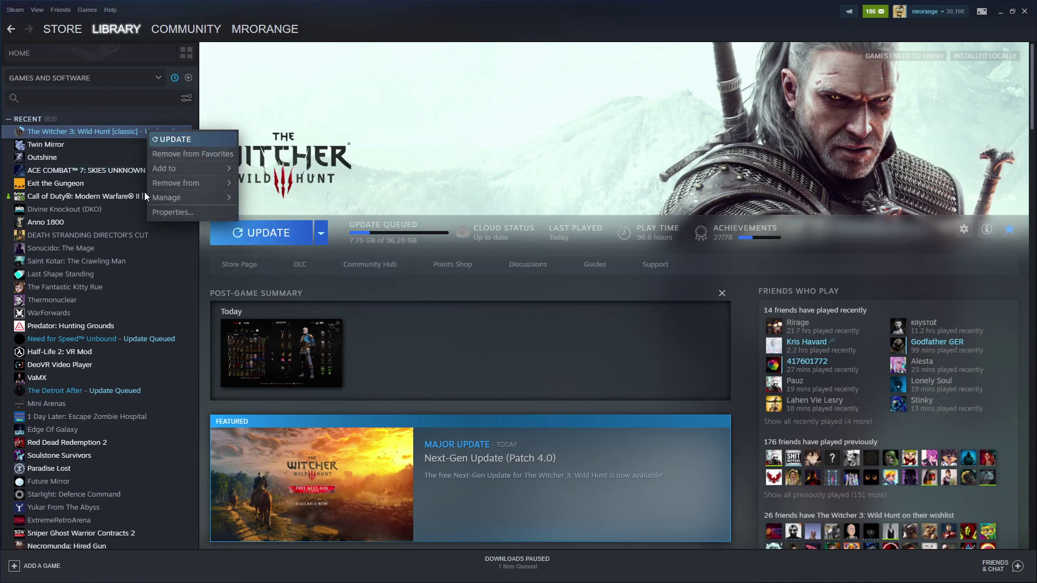
click(170, 213)
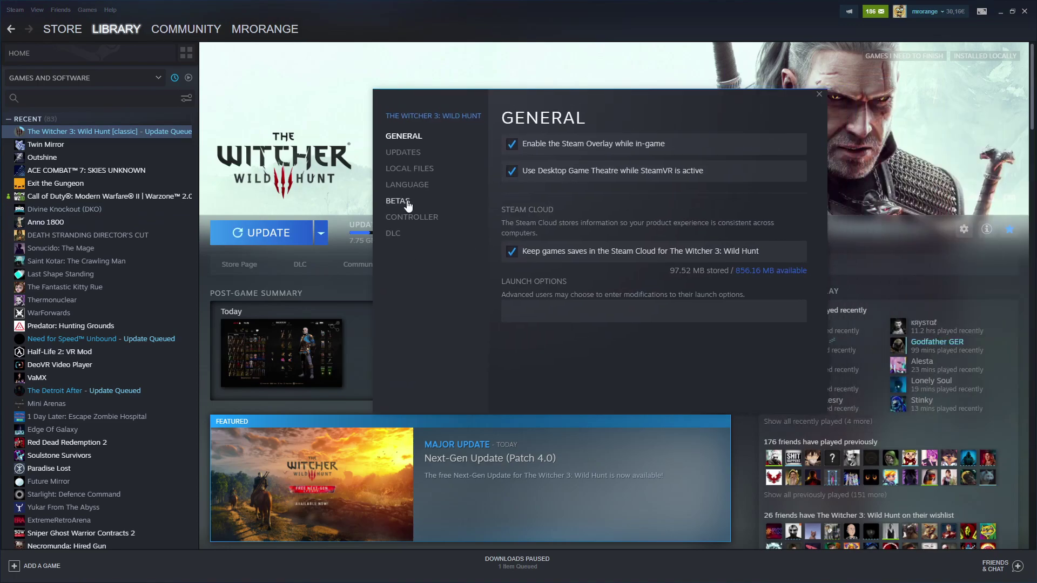
Opt The Witcher 3 into the 'classic' Patch 1.32 beta branch and close Properties.
click(406, 204)
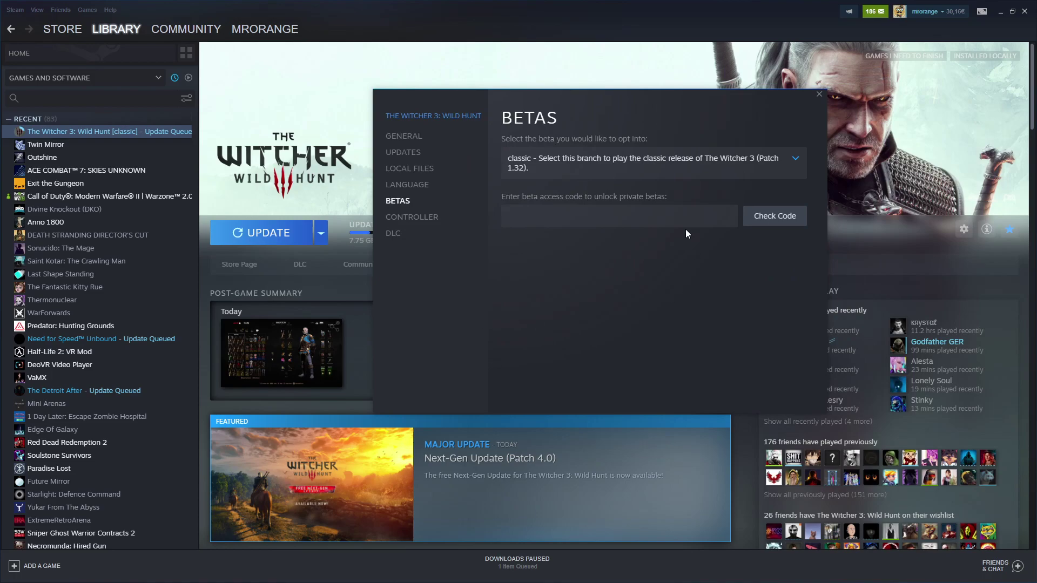
click(798, 161)
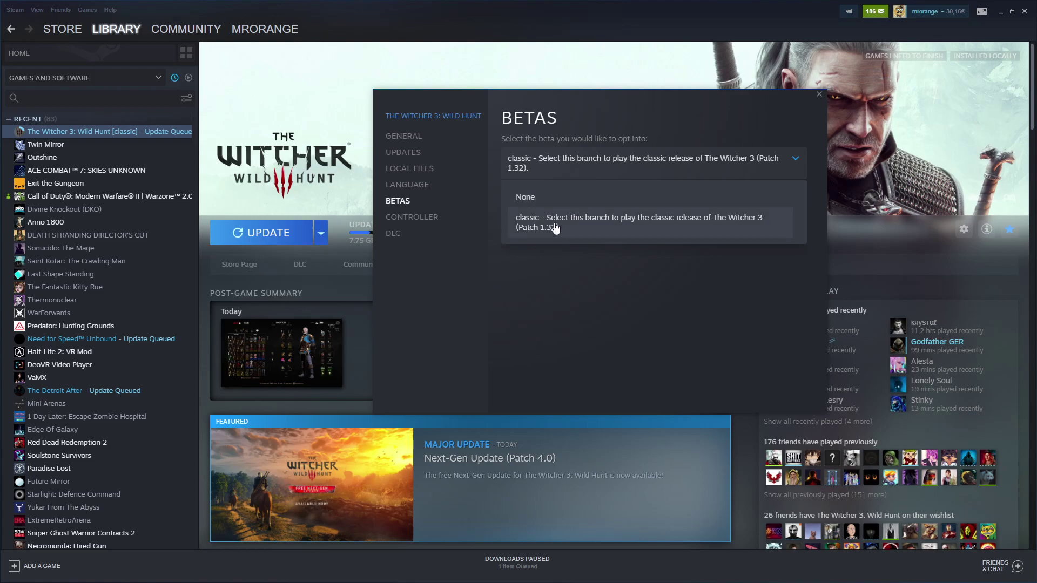
click(823, 97)
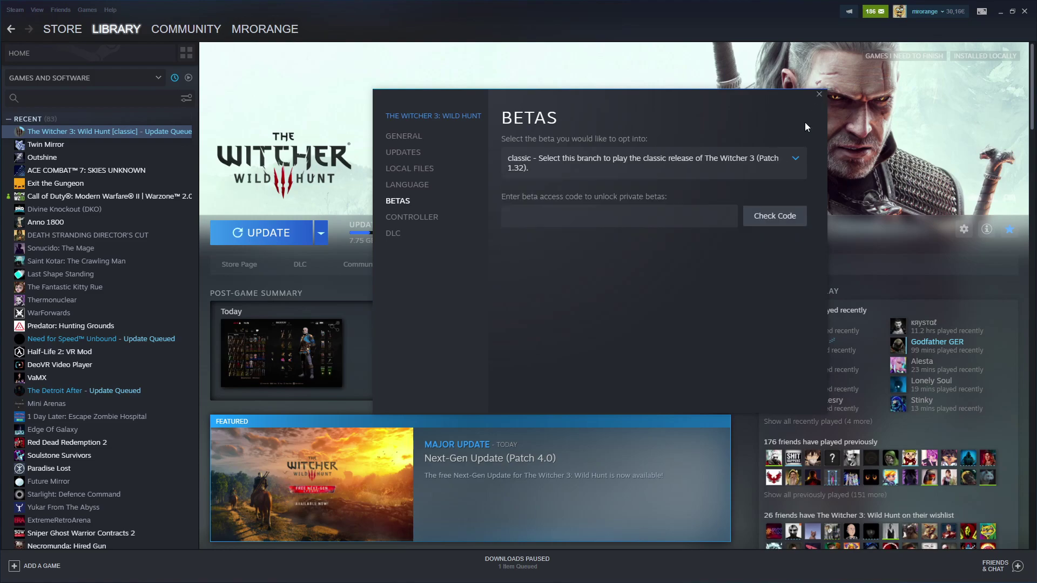
click(820, 94)
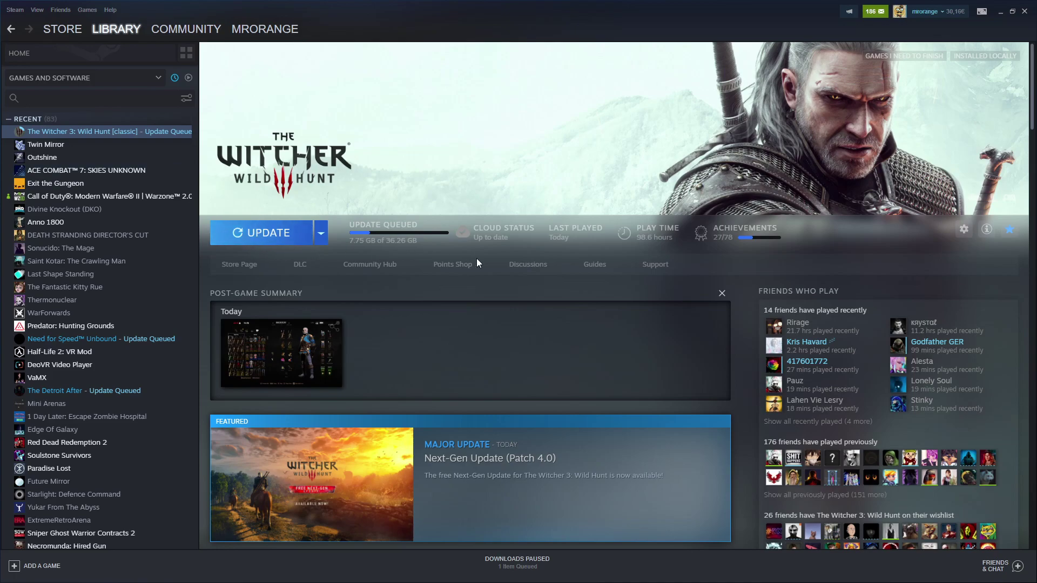
Open The Witcher 3 Discussions forum and go to topic page 2.
click(540, 269)
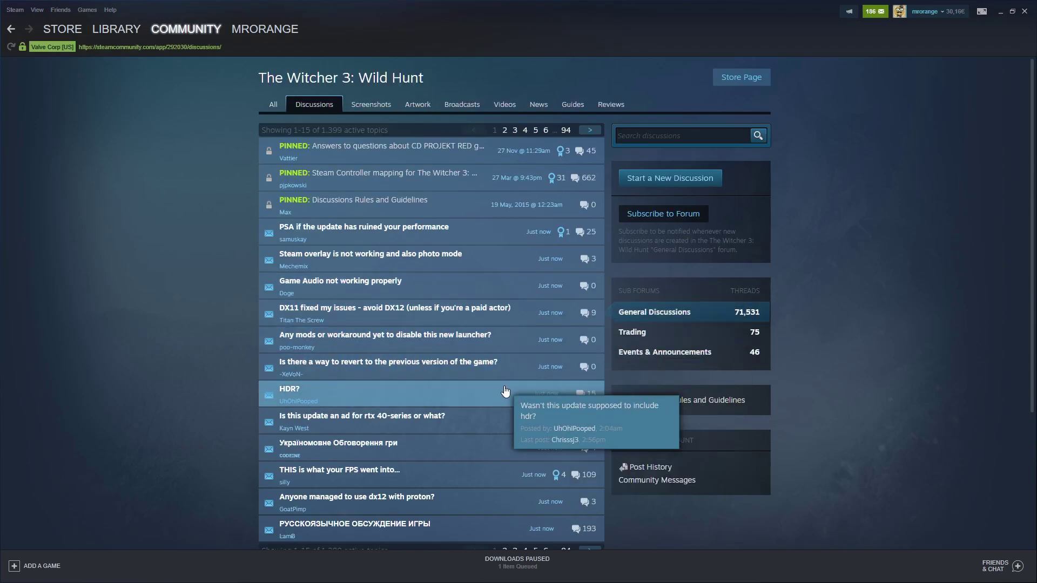
scroll(360, 291, down, 2)
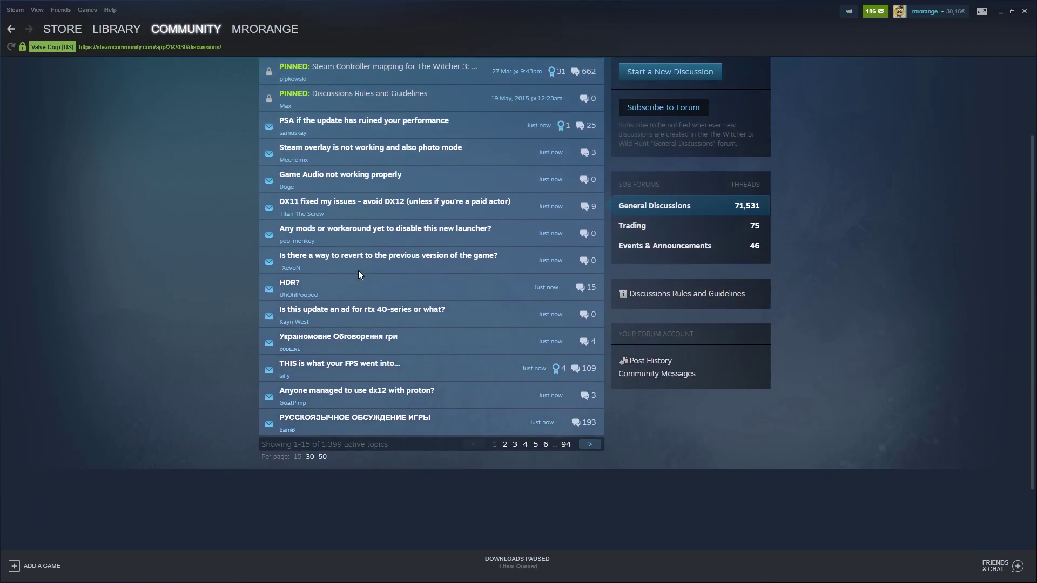
scroll(358, 270, up, 2)
scroll(511, 235, down, 2)
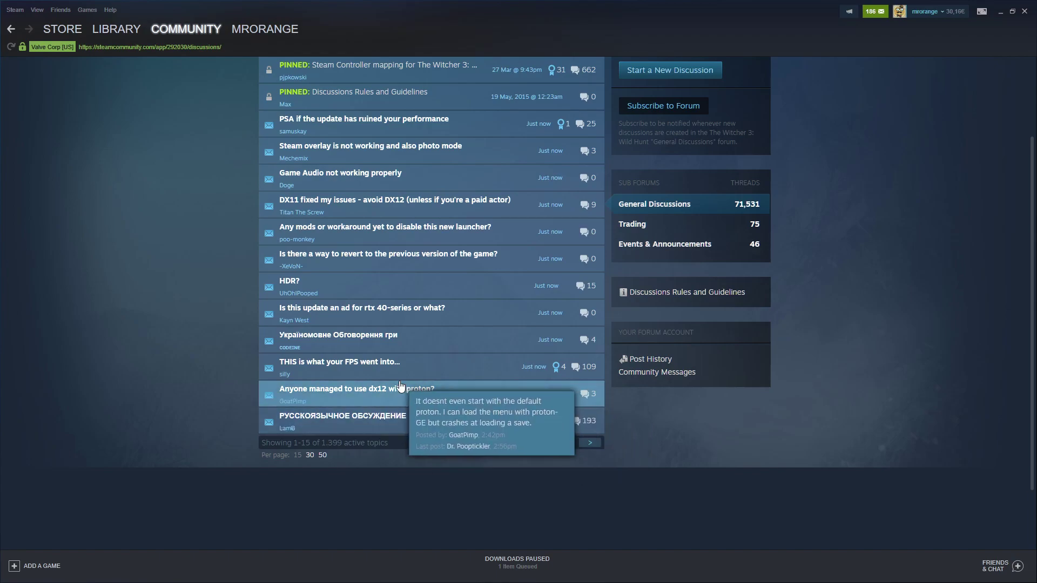
scroll(490, 414, up, 2)
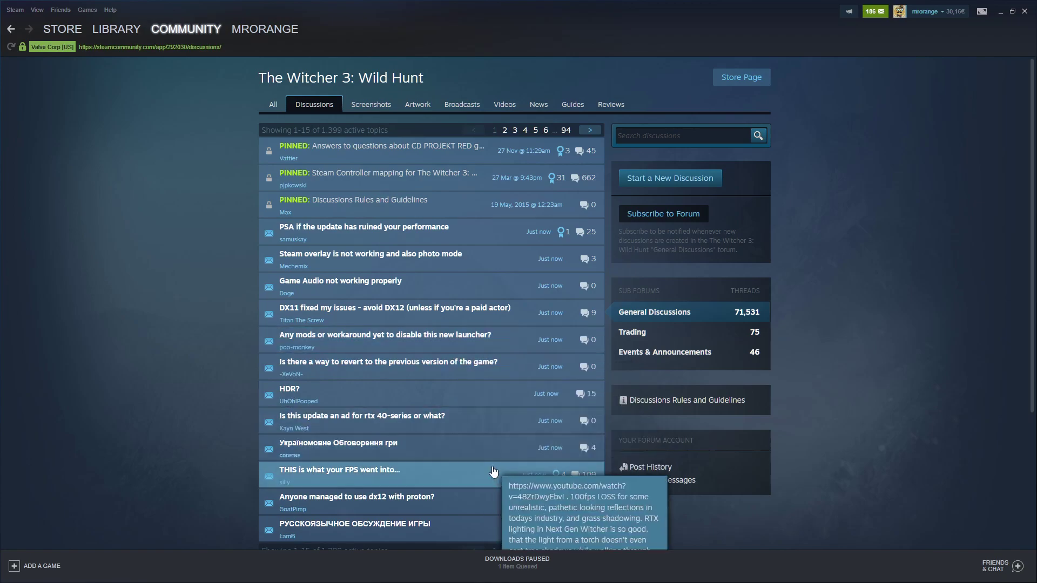
scroll(507, 395, down, 3)
click(505, 365)
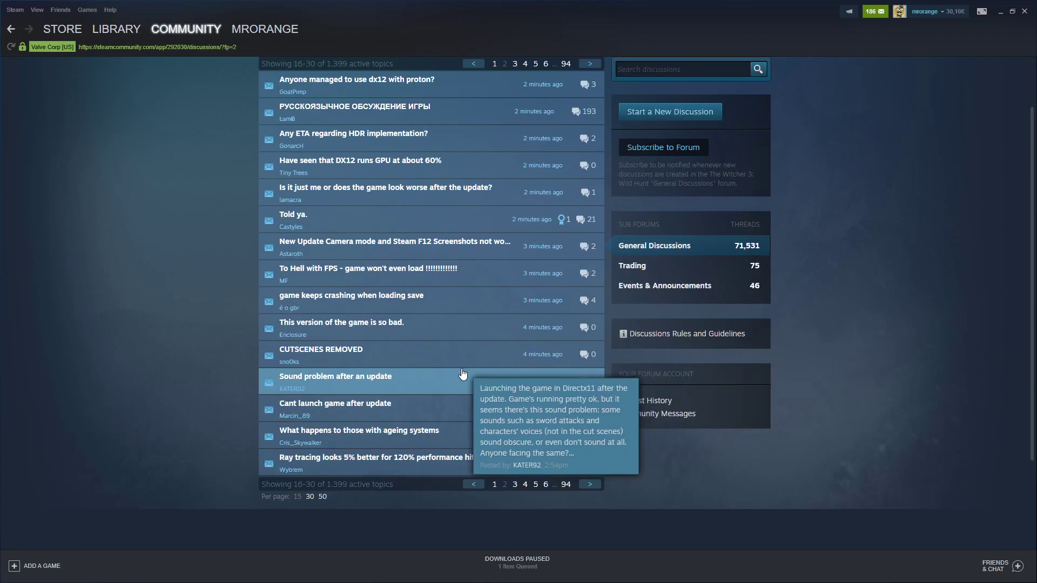
scroll(646, 417, up, 1)
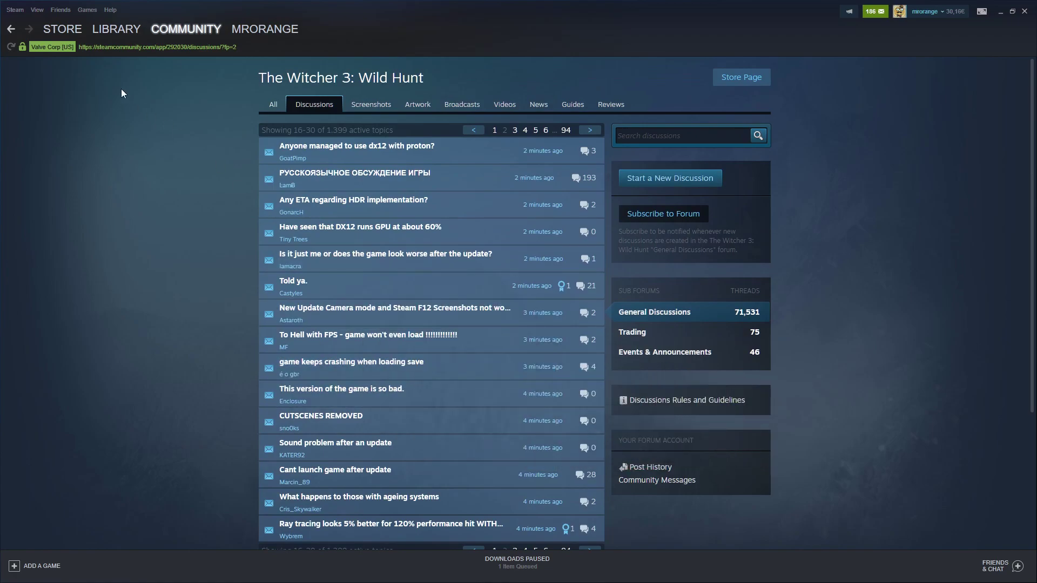
Go back to the Library and reopen The Witcher 3 game page.
click(118, 30)
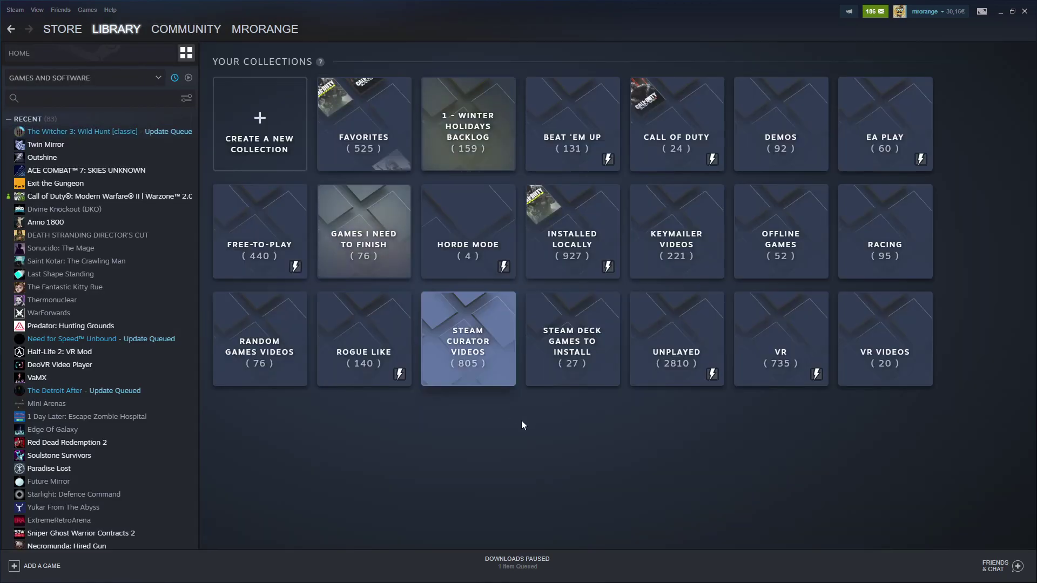
click(139, 135)
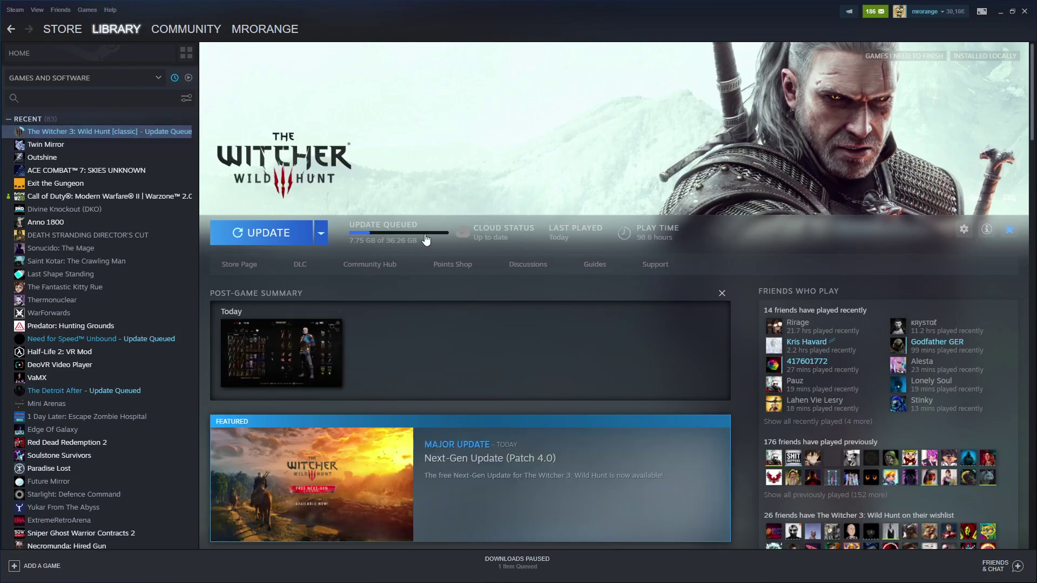